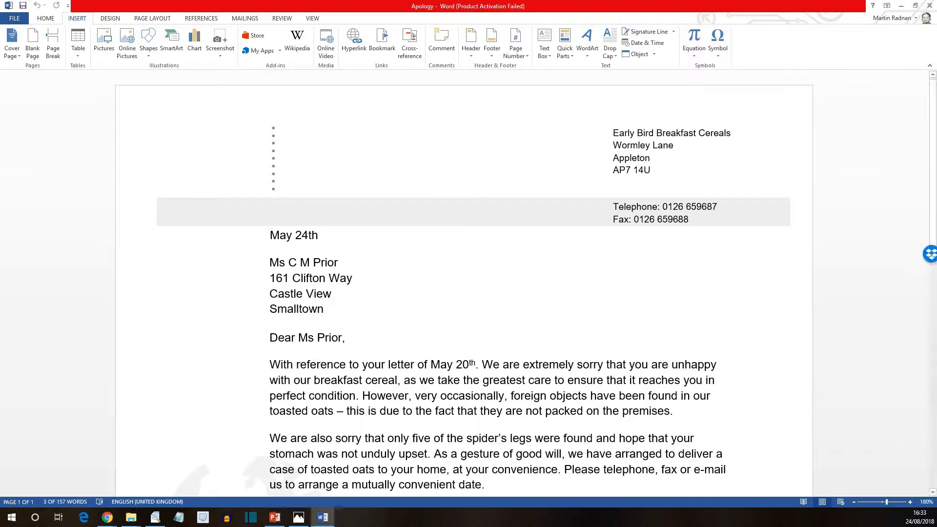
Select the line 'Customer Care Manager' beneath the signatory's name at the end of the letter
scroll(931, 254, down, 3)
scroll(463, 283, down, 6)
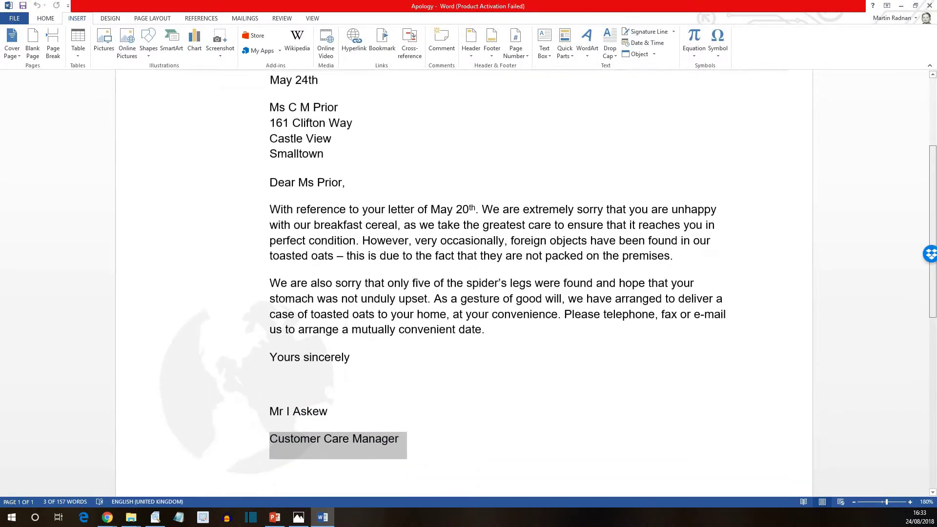
click(324, 373)
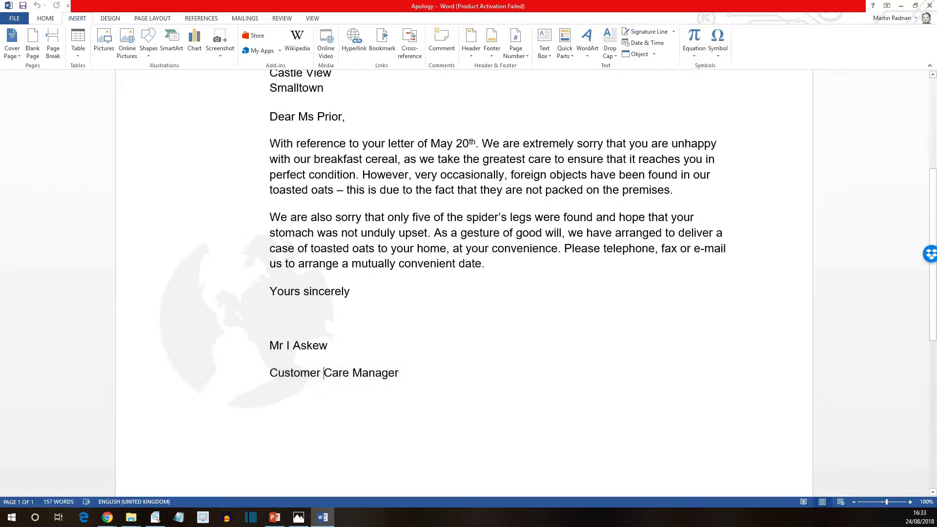
drag(405, 373, 270, 374)
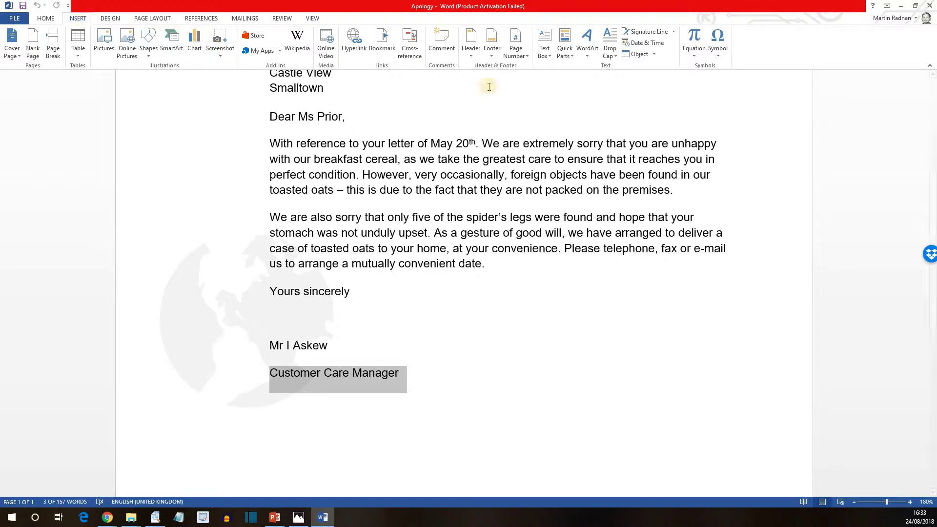
Save 'Customer Care Manager' to the AutoText gallery under the name 'Title'
click(561, 51)
mouse_move(579, 66)
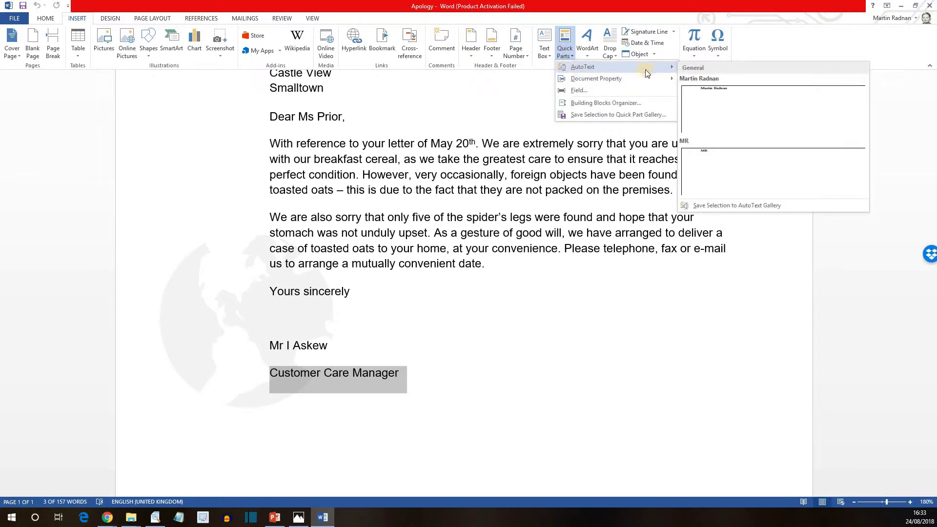
click(751, 206)
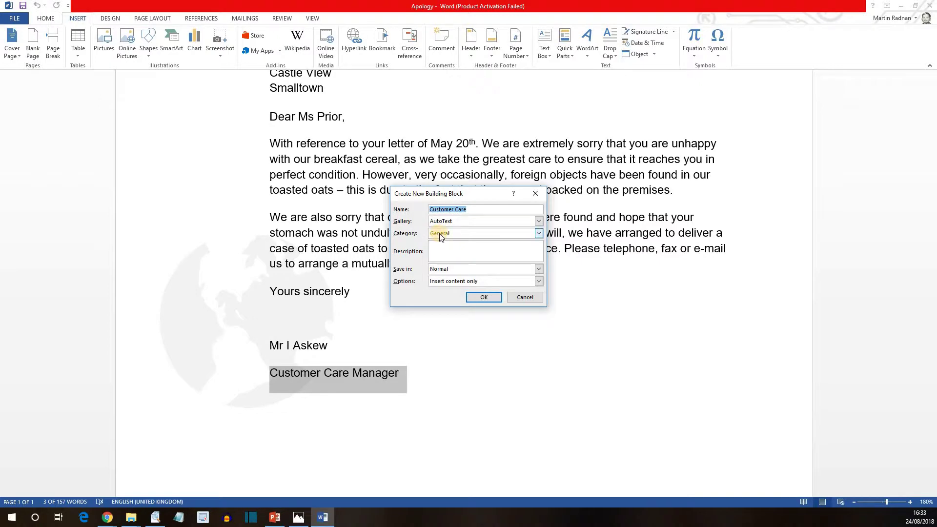
click(470, 210)
click(405, 211)
text(T)
click(476, 299)
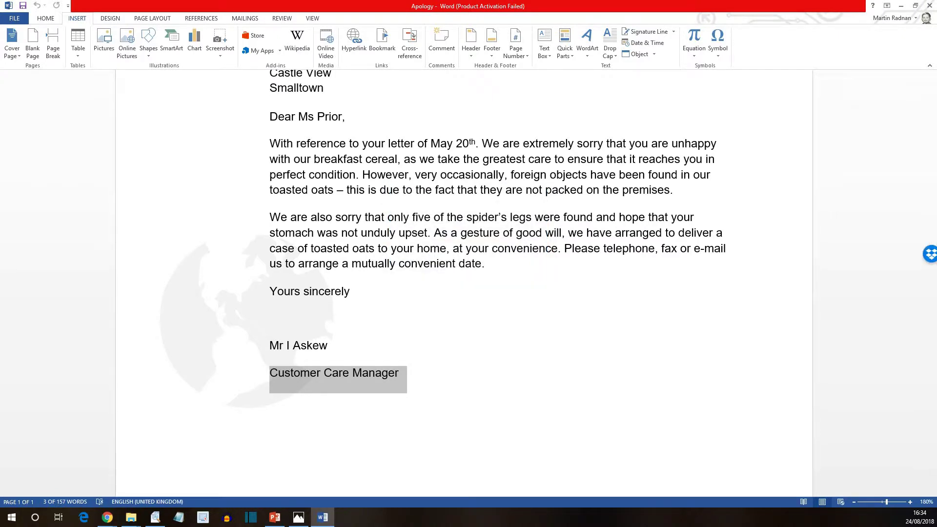
click(275, 517)
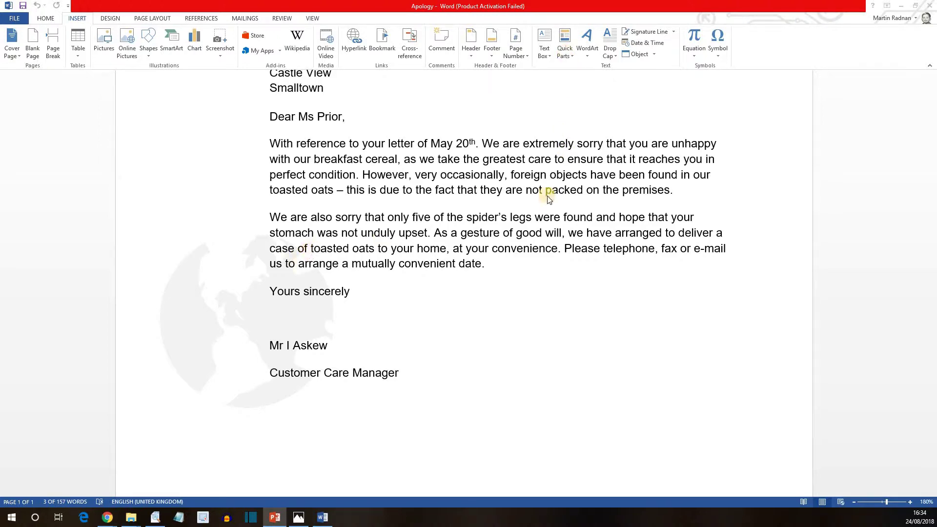
click(572, 60)
mouse_move(630, 67)
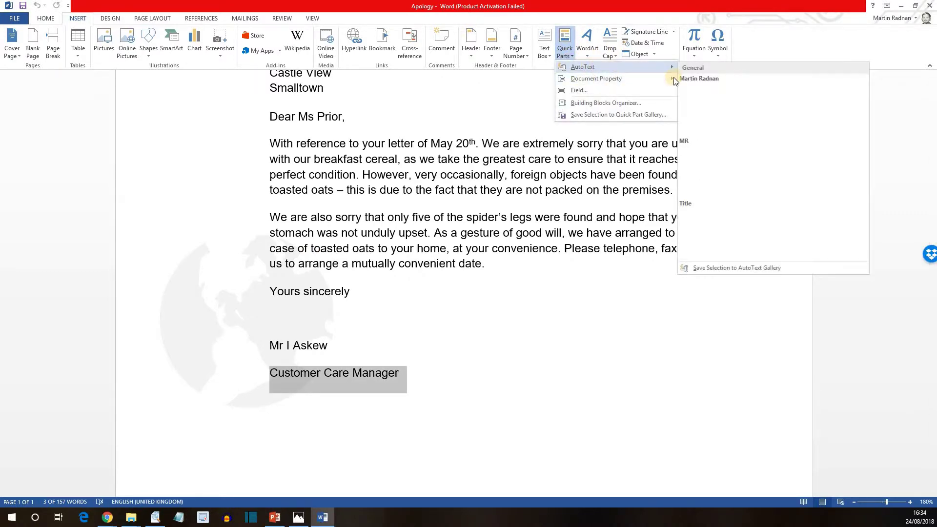
click(765, 266)
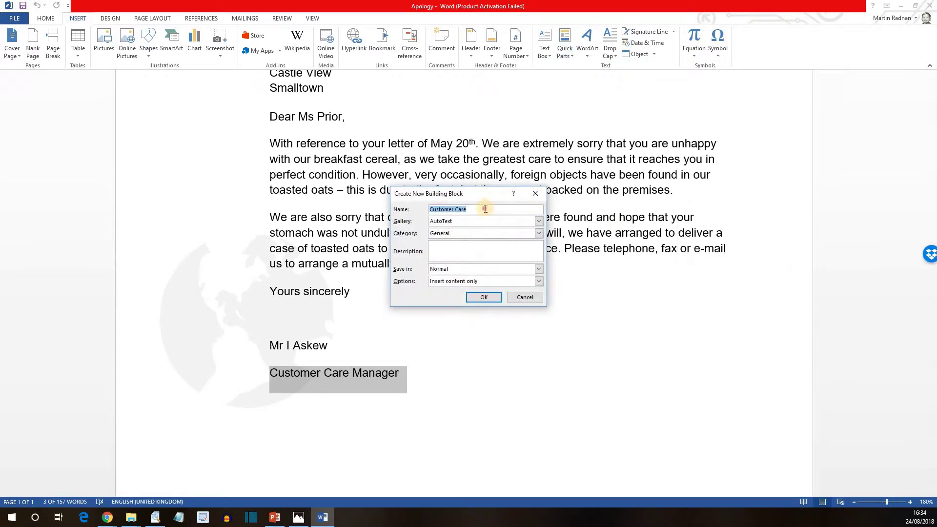
text(Title)
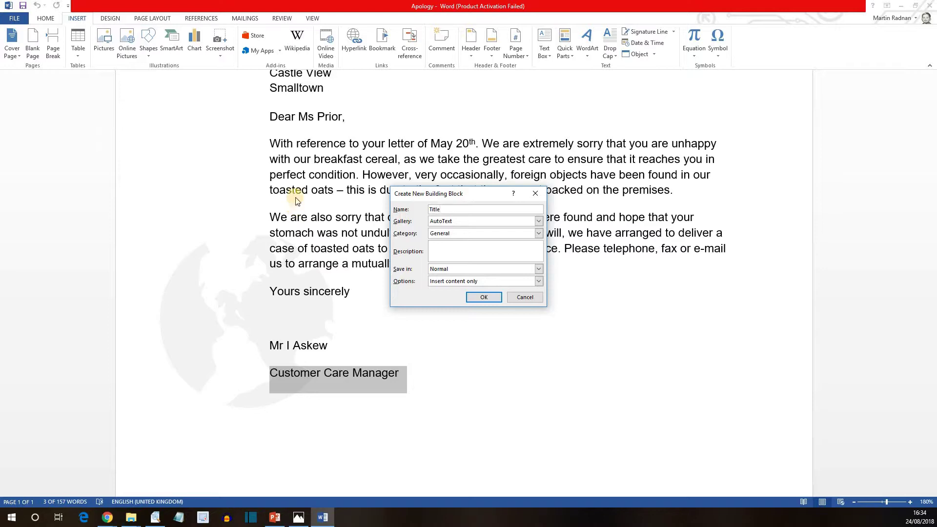
click(495, 298)
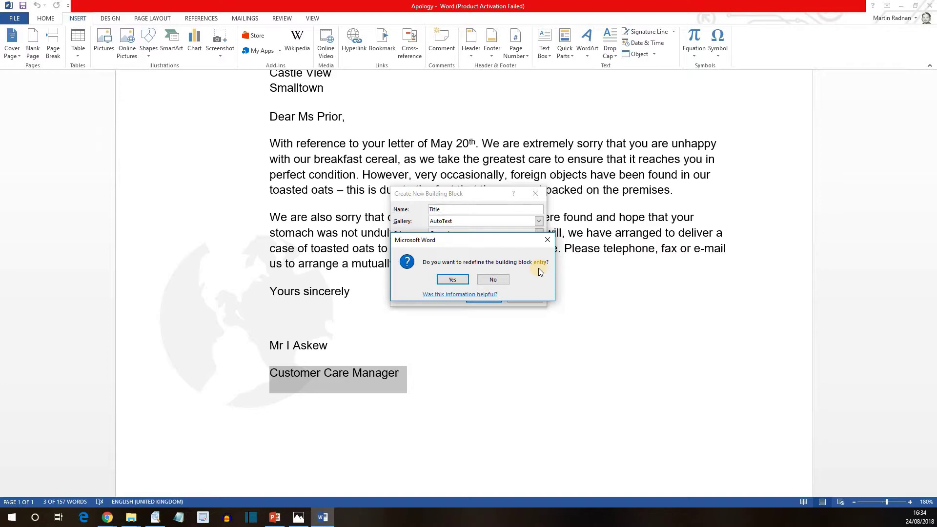
click(494, 280)
click(535, 194)
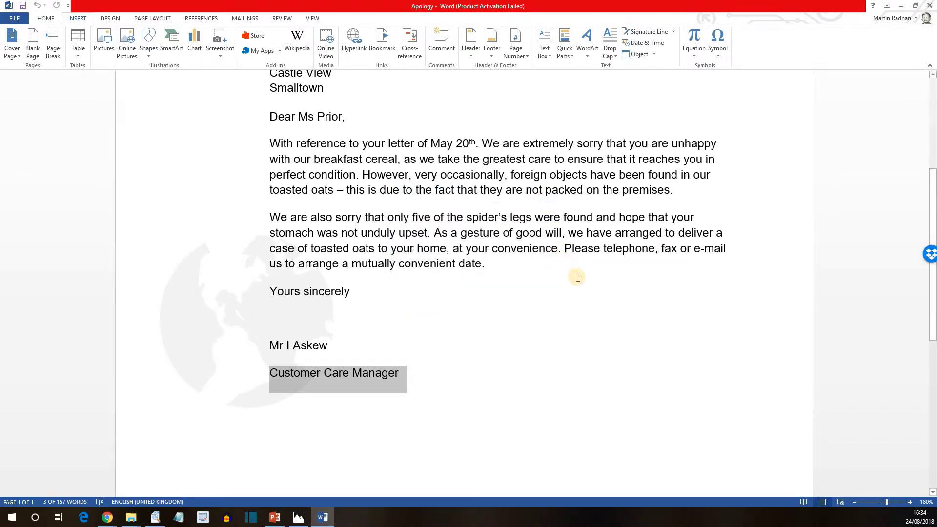
Type 'The also wishes to visit you.' before the Please sentence, leaving the caret after 'The'
key(Right)
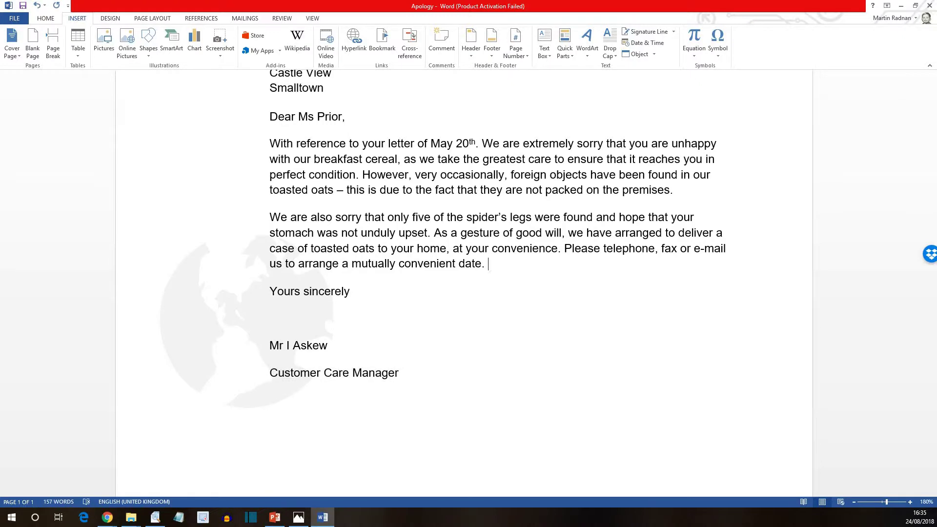
key(alt+Tab)
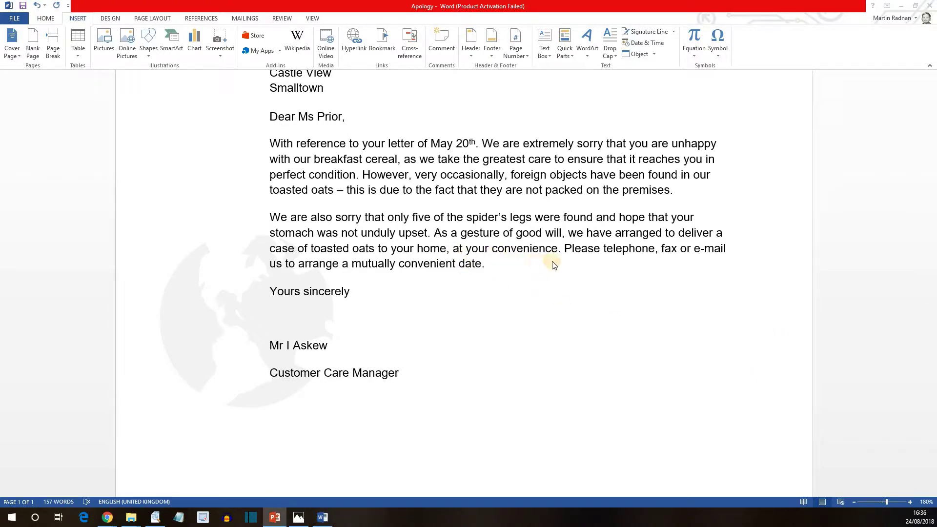
click(566, 249)
click(565, 249)
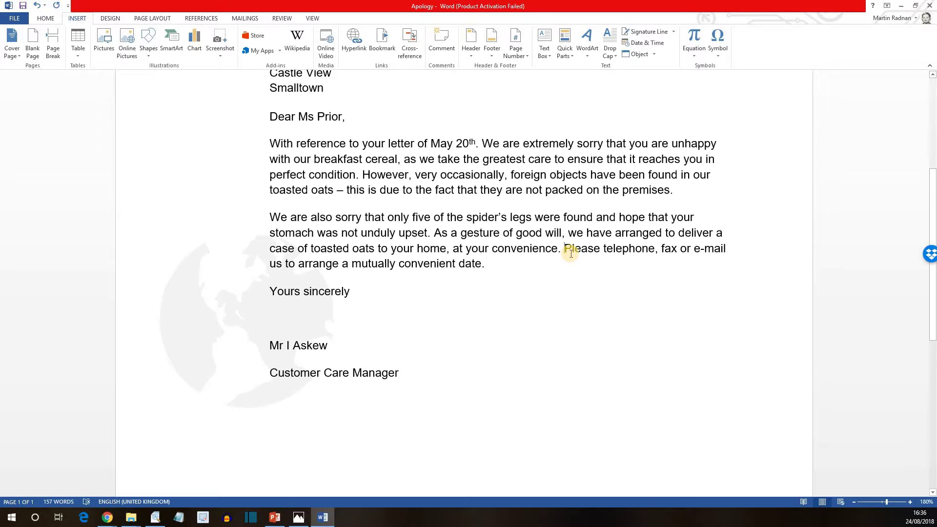
text(The al)
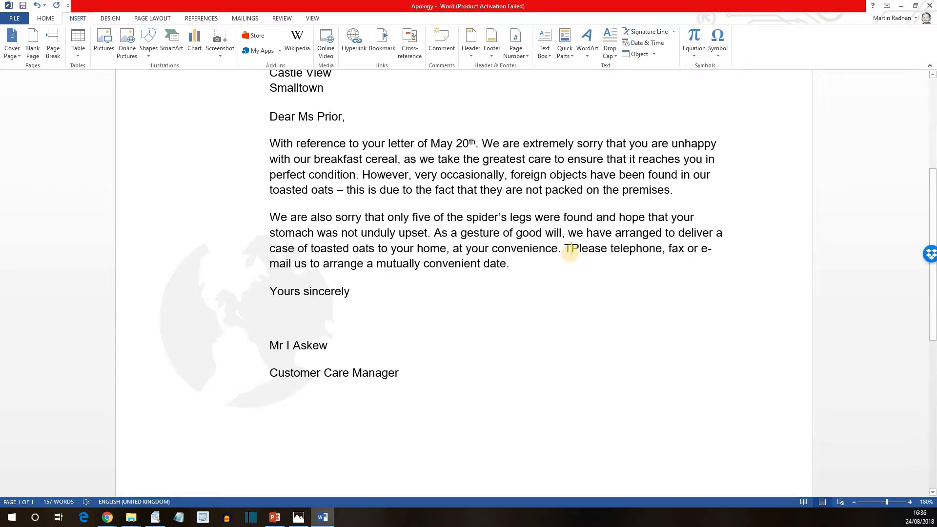
text(so wishes)
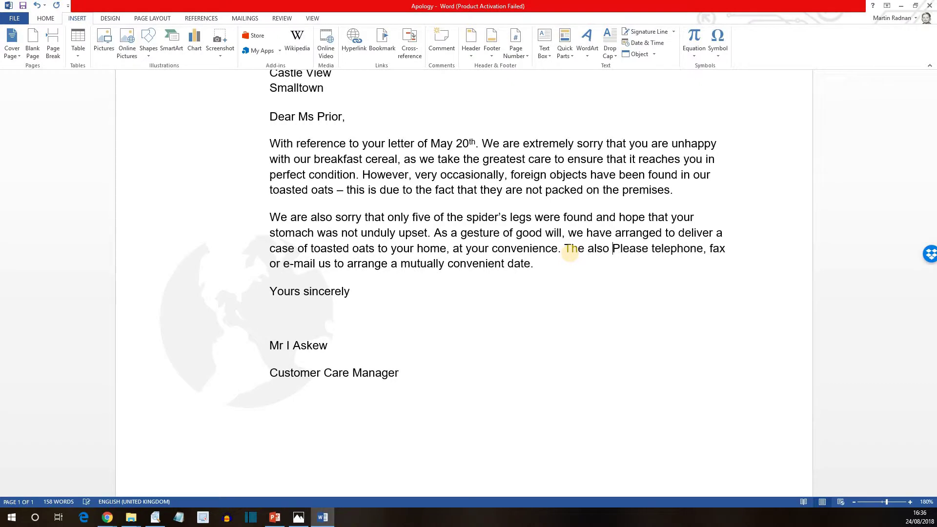
text( to vis)
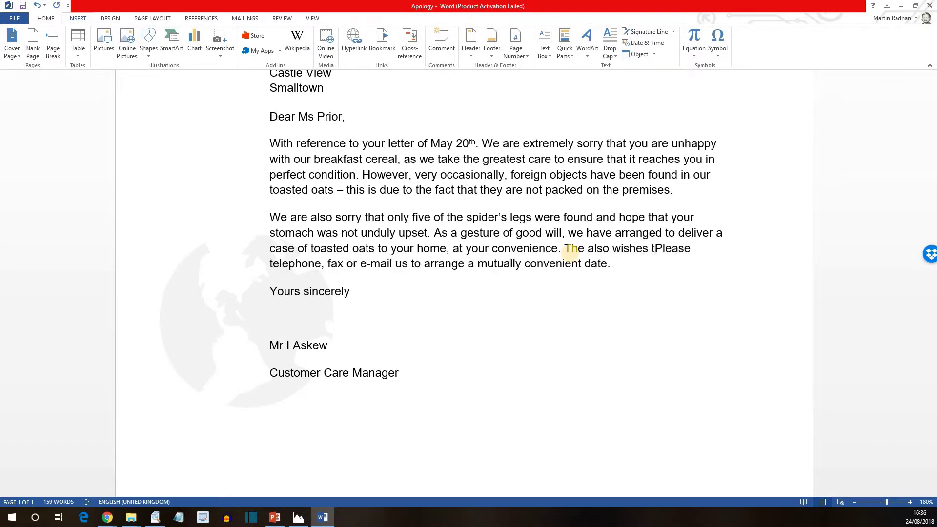
text(it you)
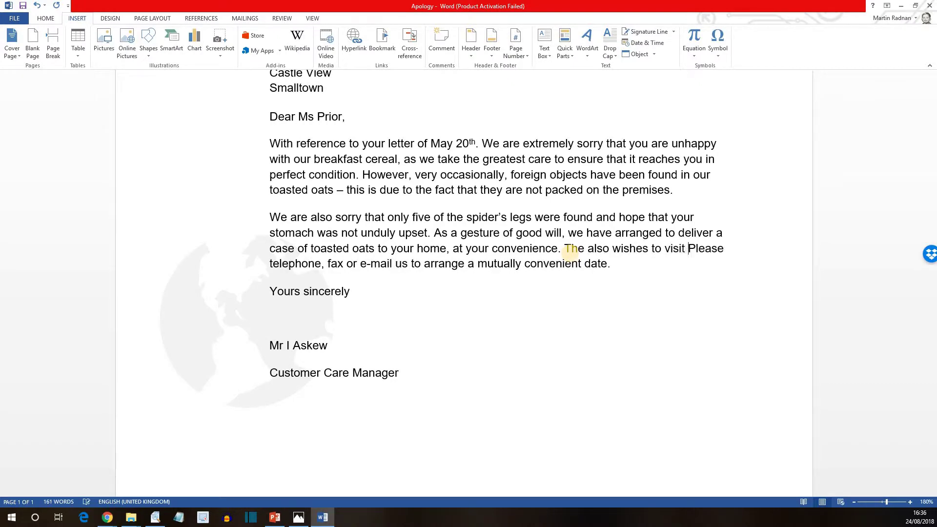
text(.)
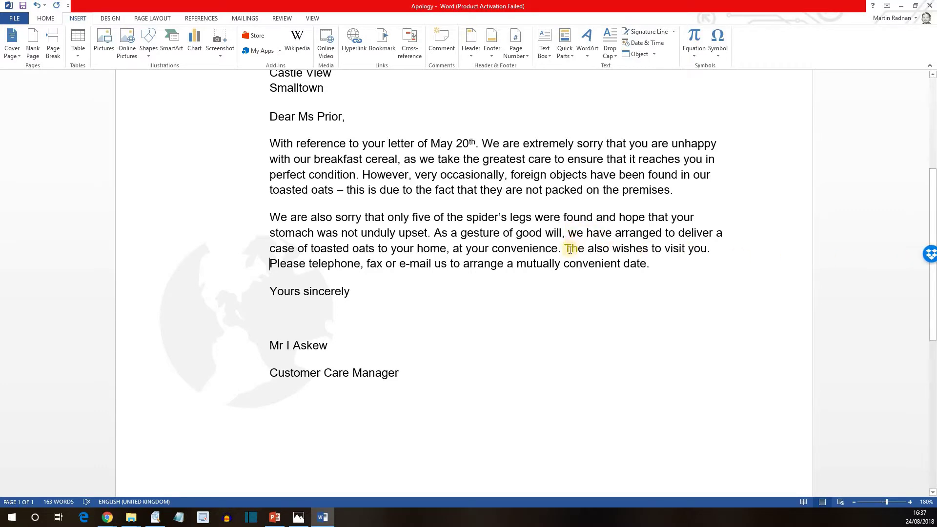
key(ctrl+Left)
key(ctrl+Left)
key(ctrl+Left)
key(ctrl+Left)
key(ctrl+Left)
Insert the 'Title' AutoText after 'The' and remove the extra paragraph break it adds
click(566, 51)
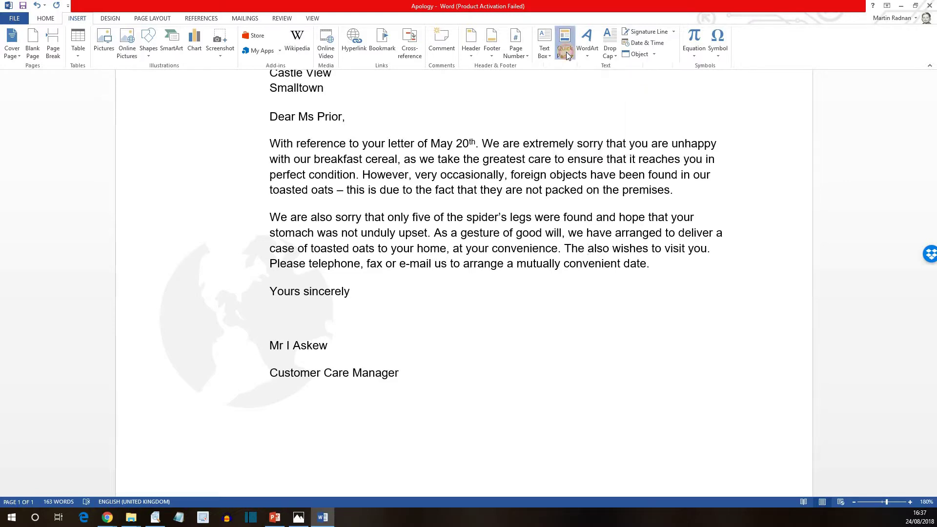
mouse_move(574, 68)
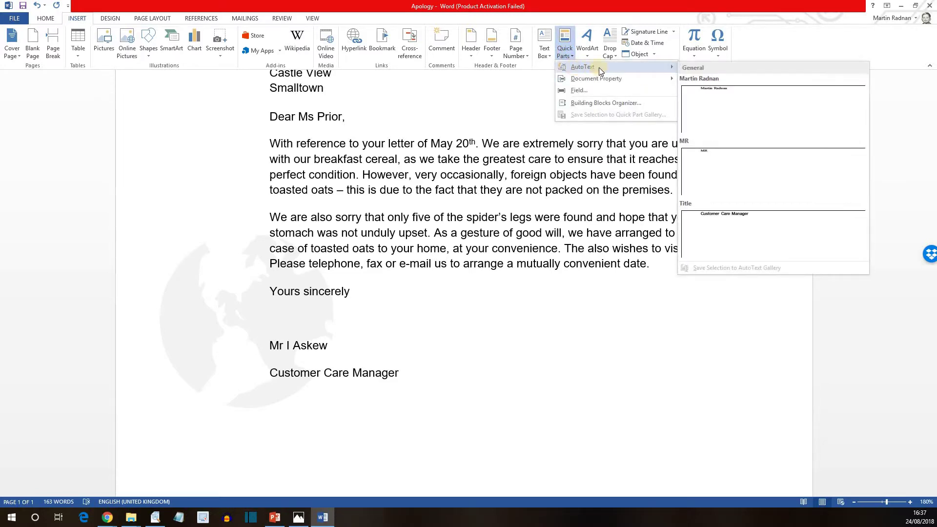
click(750, 233)
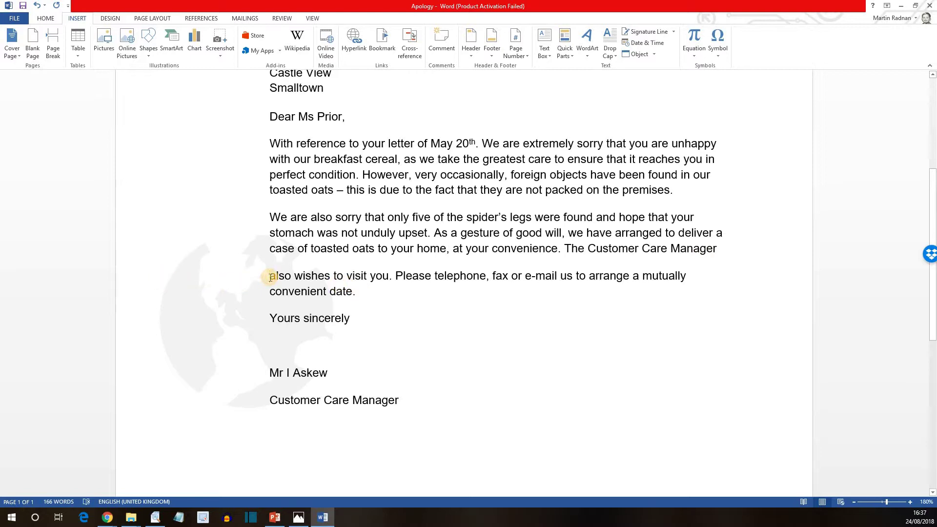
key(BackSpace)
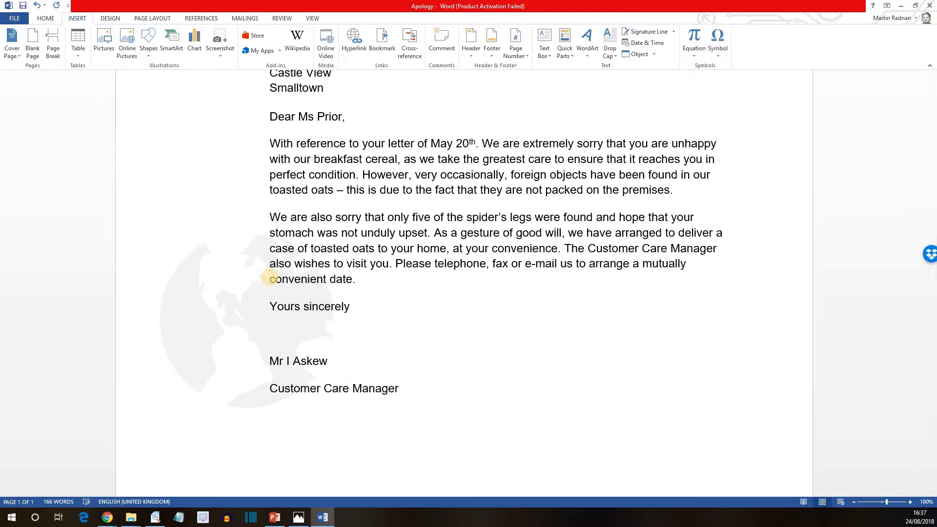
click(268, 264)
Open Organize and Delete for the 'Title' entry from the AutoText gallery
click(564, 53)
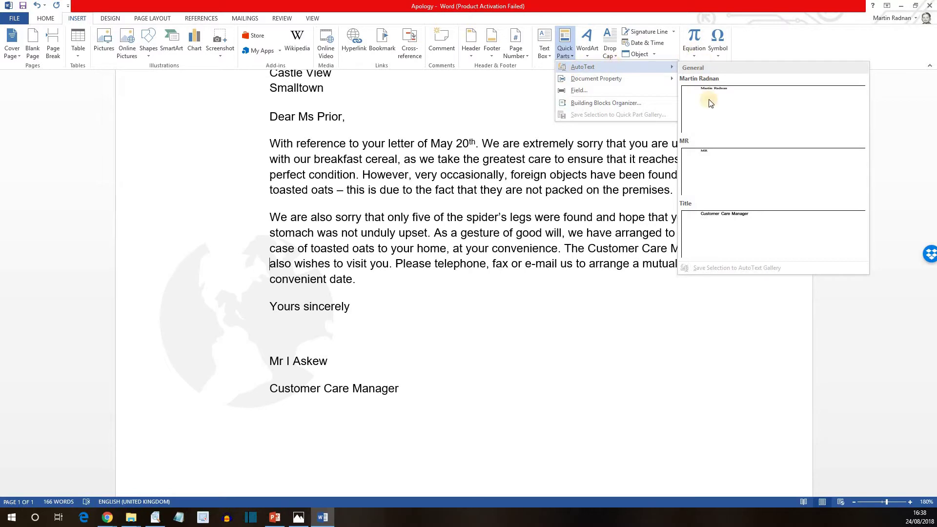
right_click(752, 233)
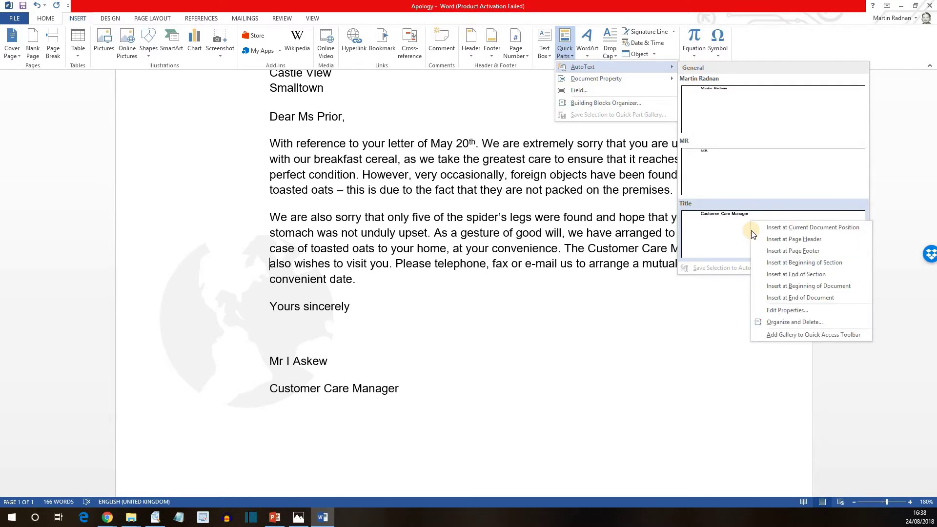
click(789, 324)
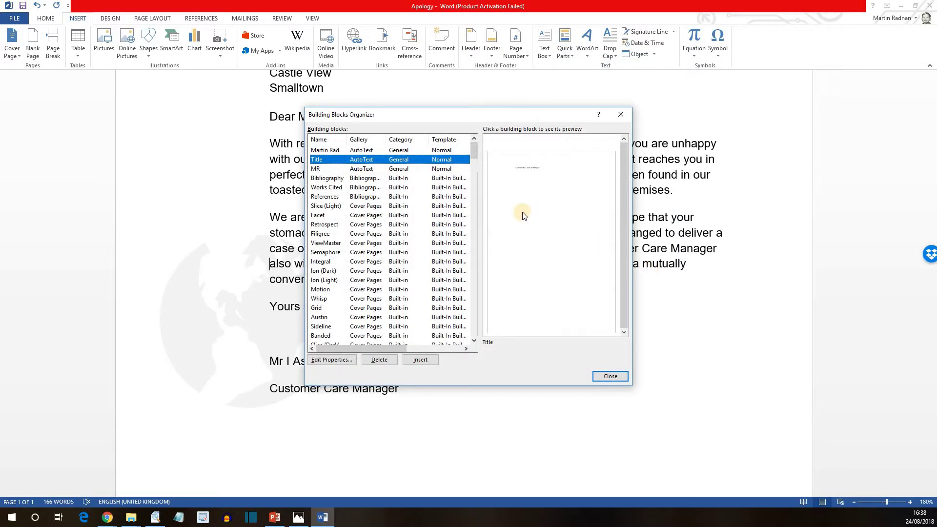